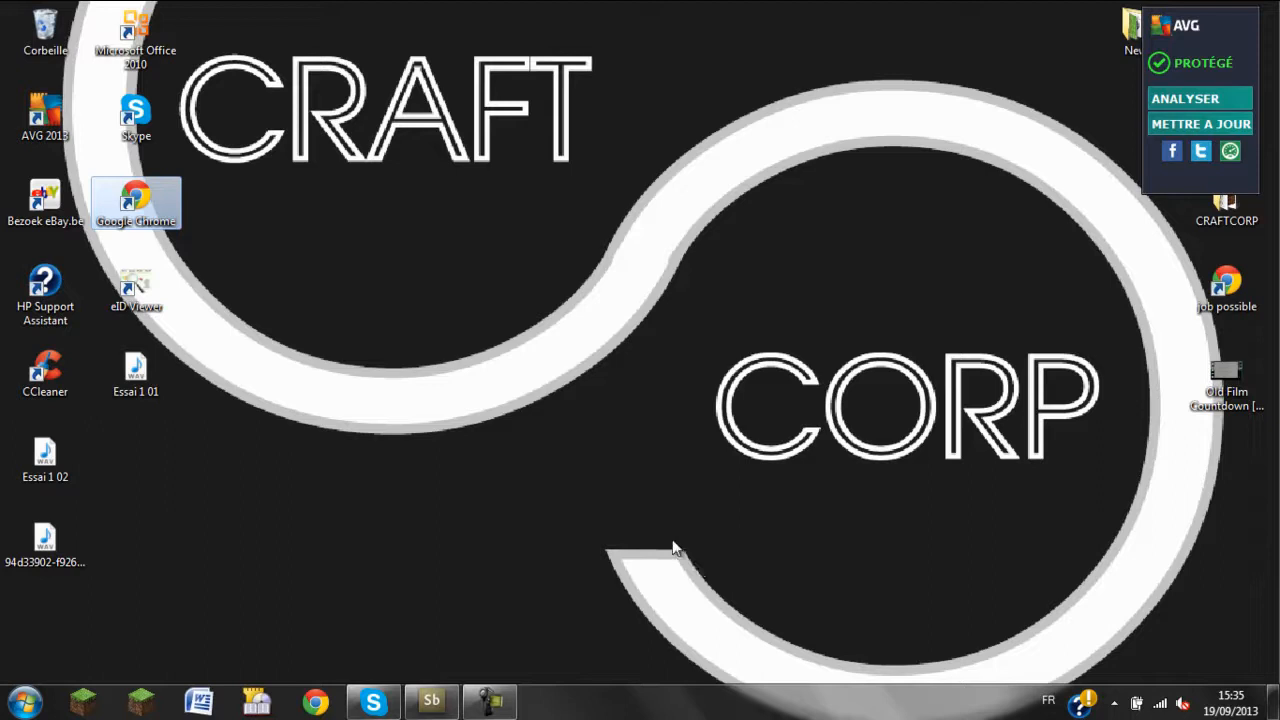
Step: Launch Google Chrome from the taskbar to check which start page it loads
left_click(673, 541)
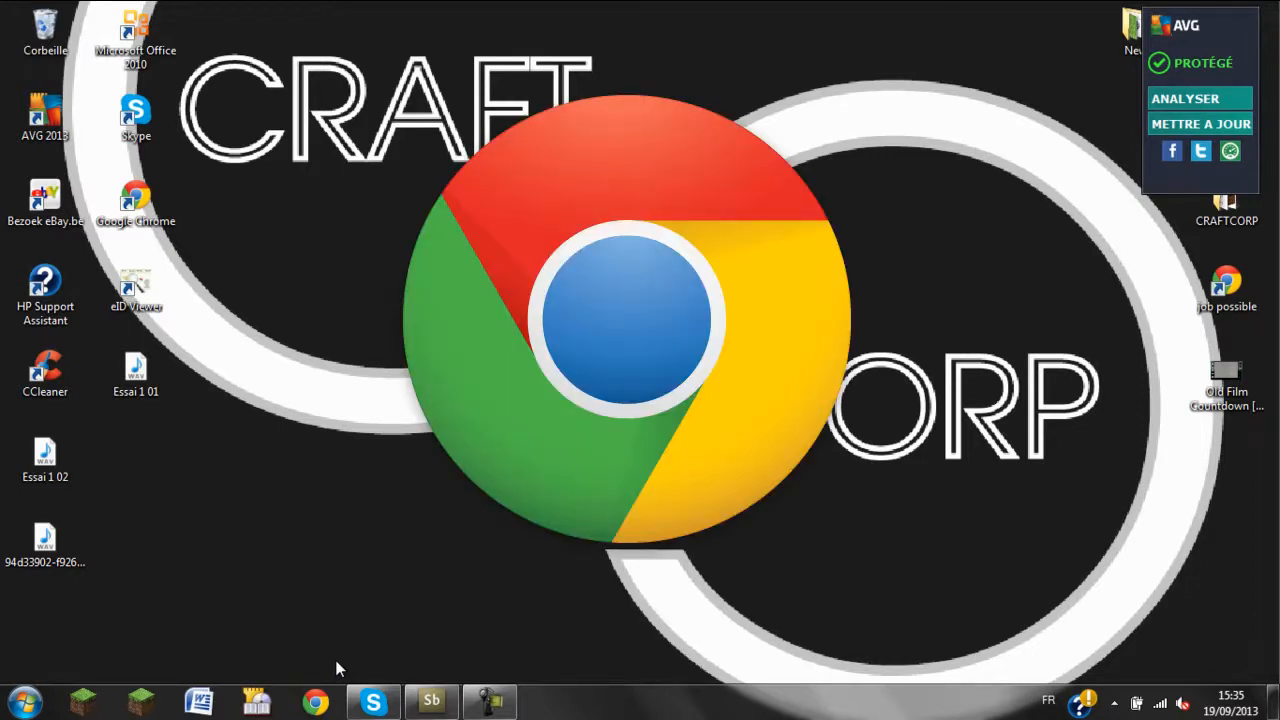
left_click(316, 702)
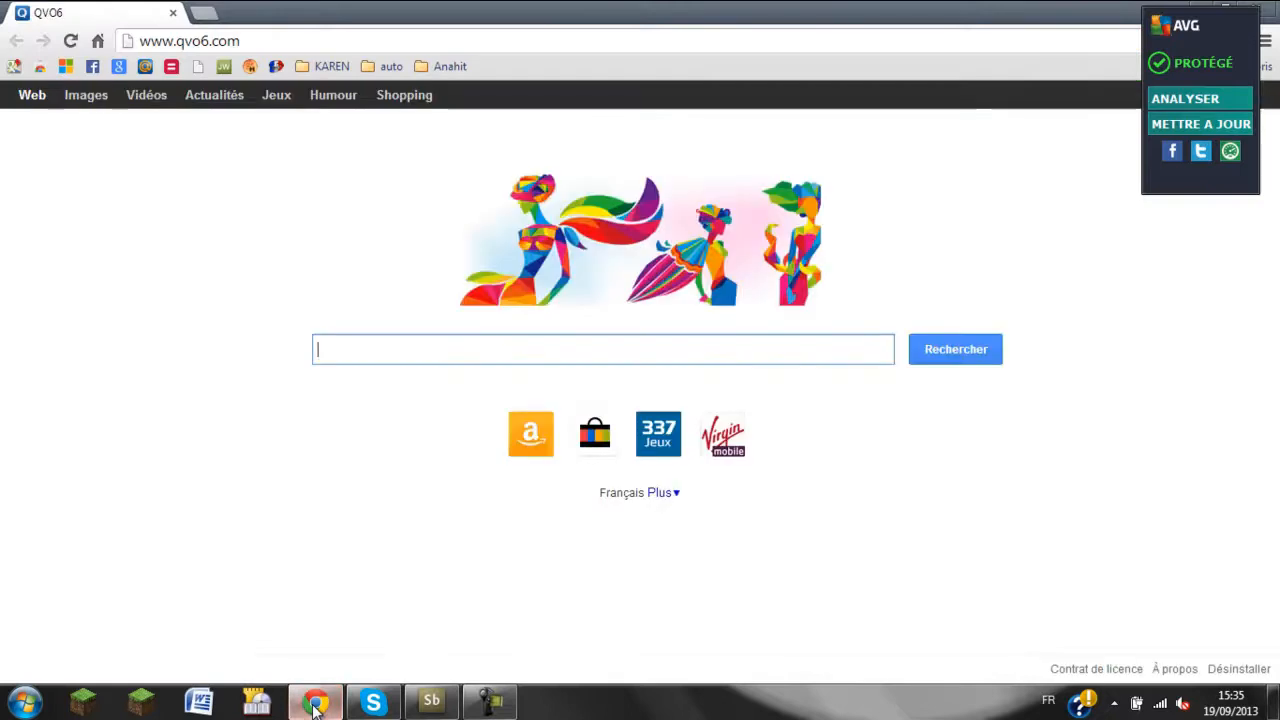
left_click(1069, 561)
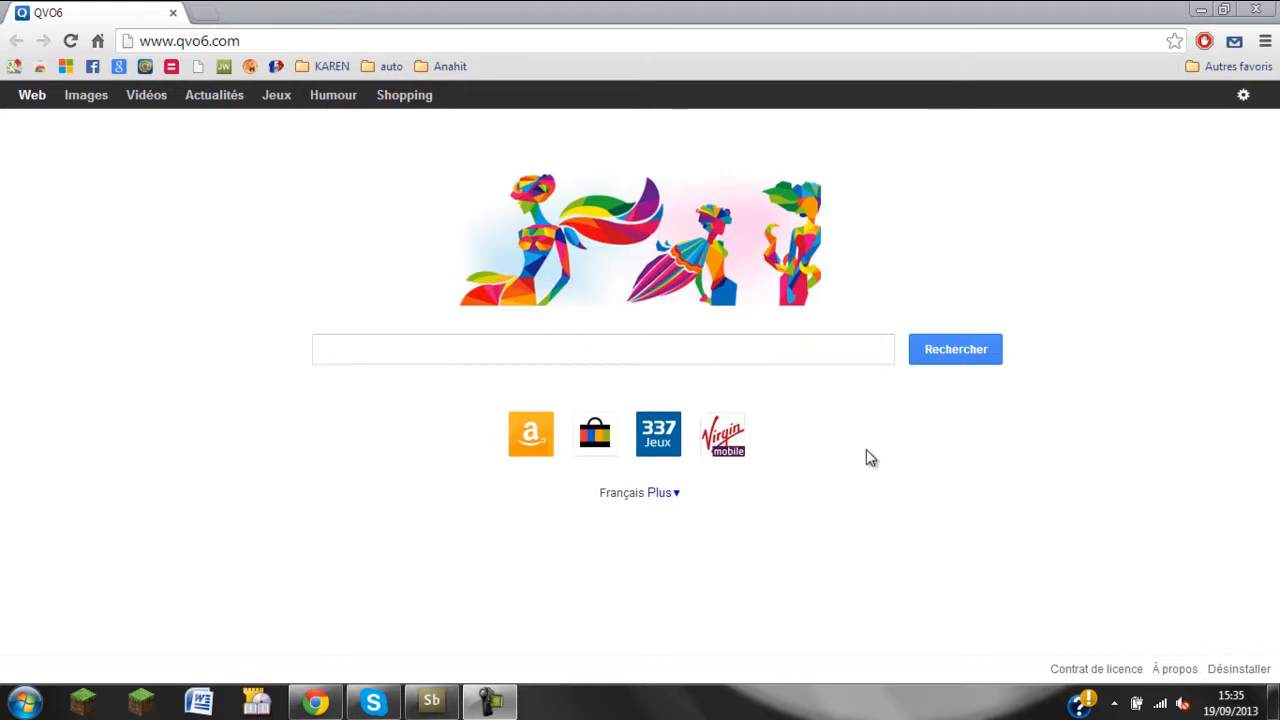
left_click(1270, 40)
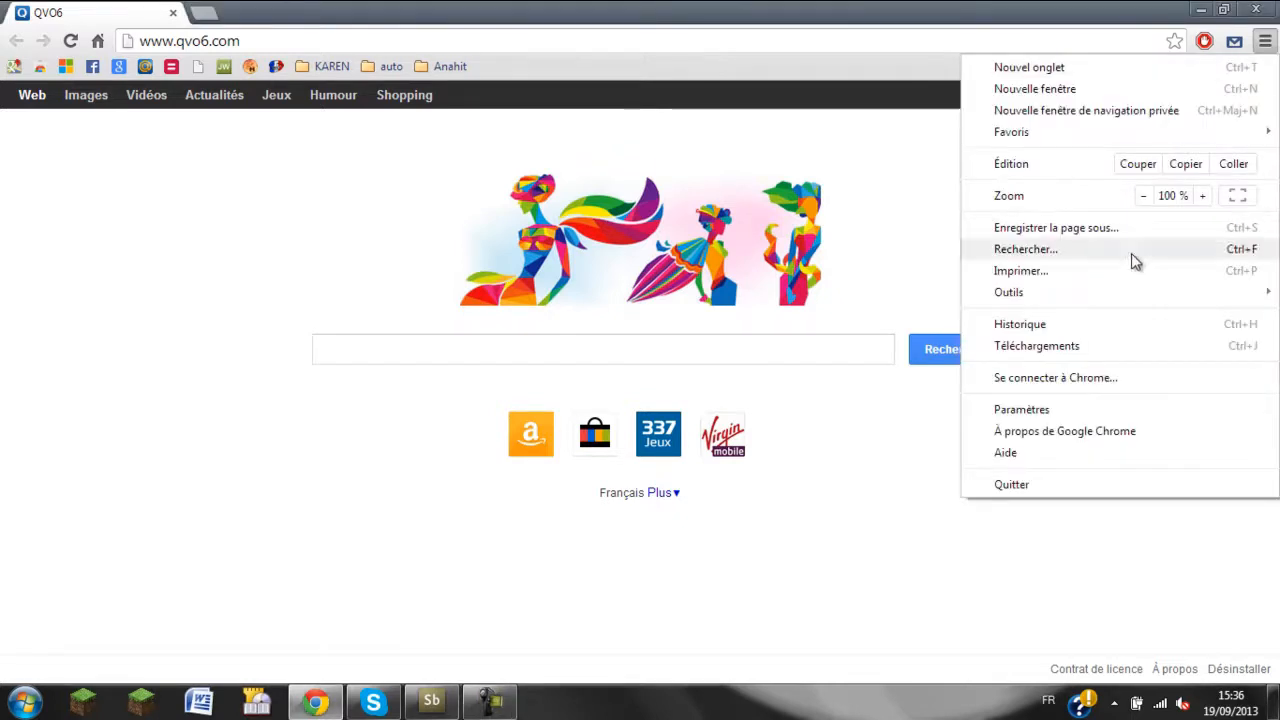
left_click(1104, 414)
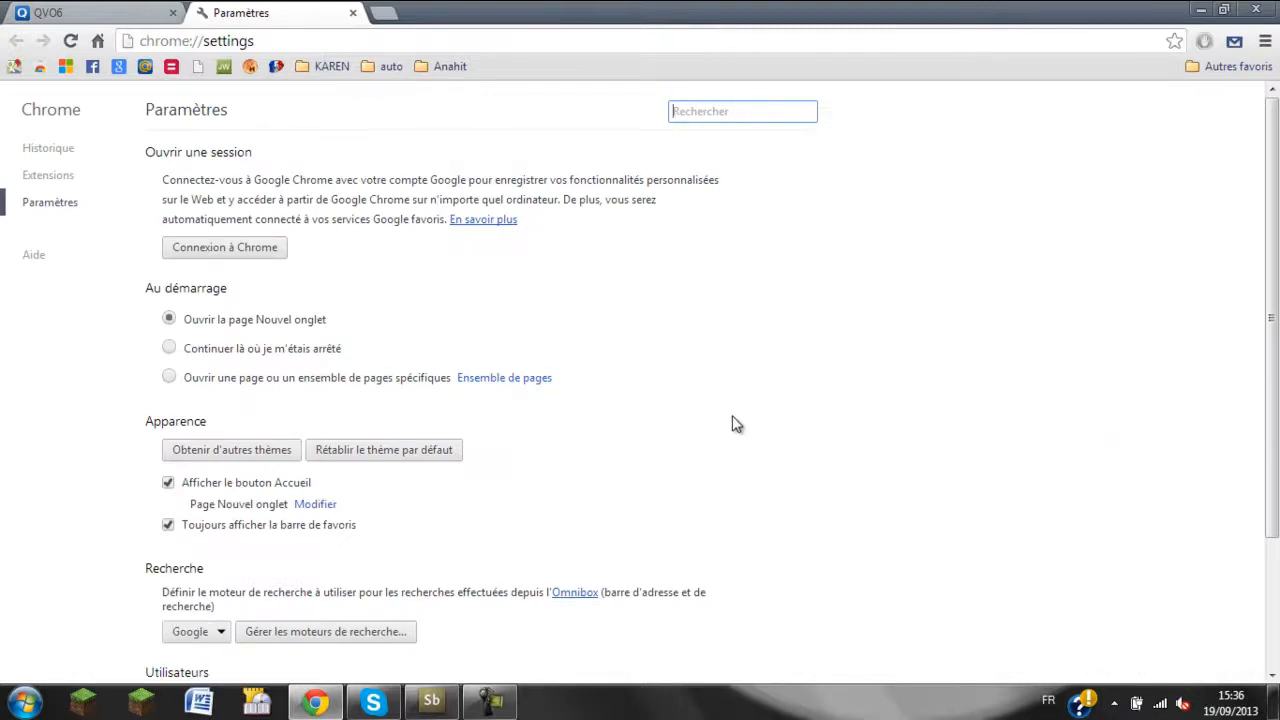
left_click(500, 380)
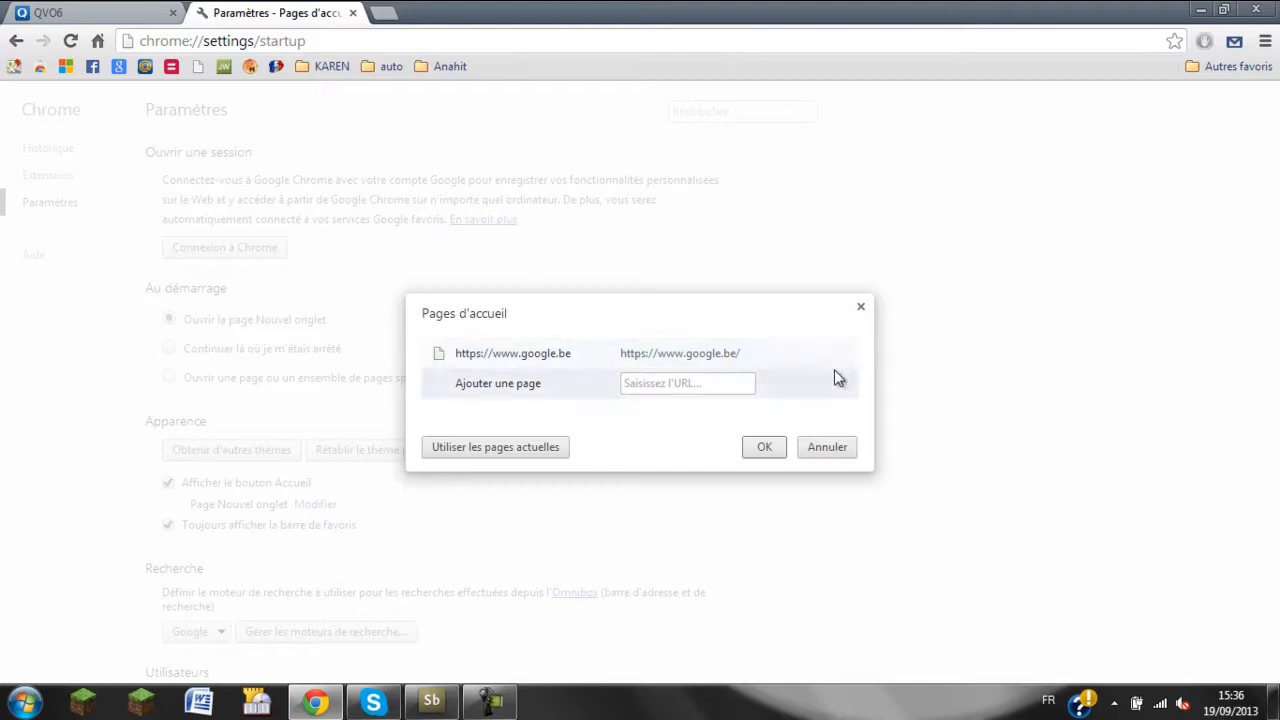
left_click(762, 449)
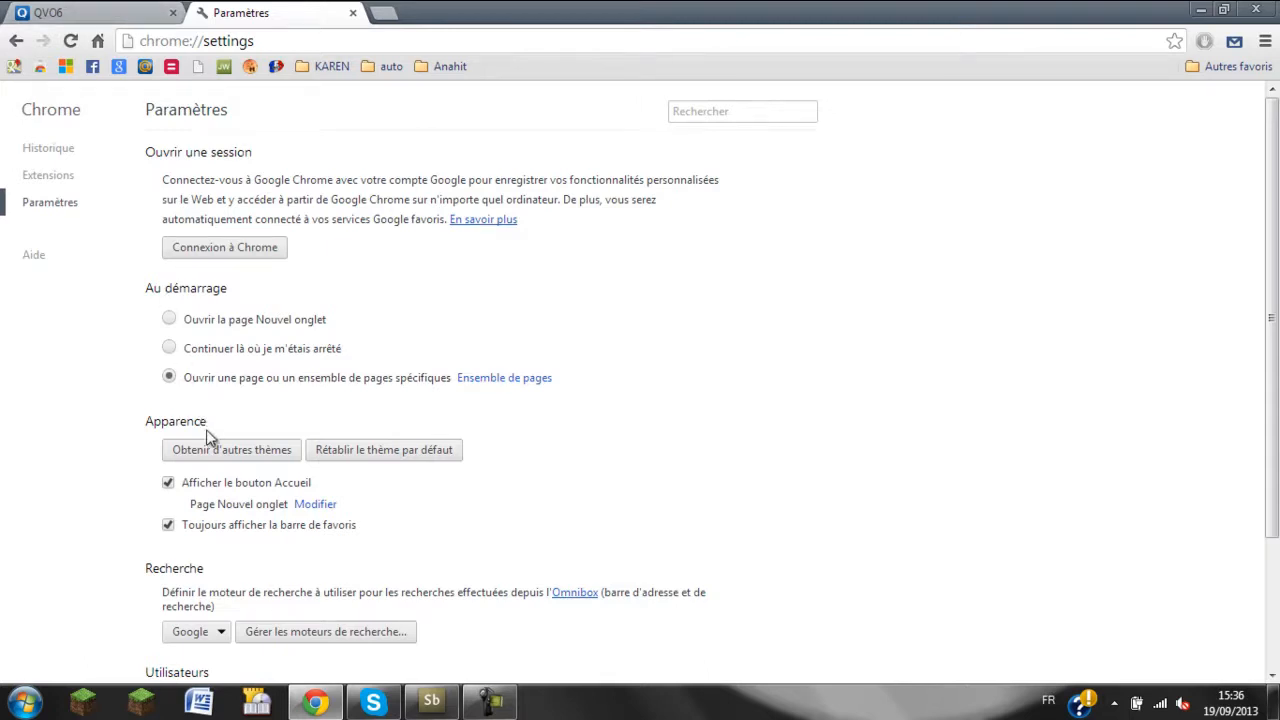
Step: Review the list of search engines in Chrome's settings, and close the settings page
scroll(213, 594, "down", 3)
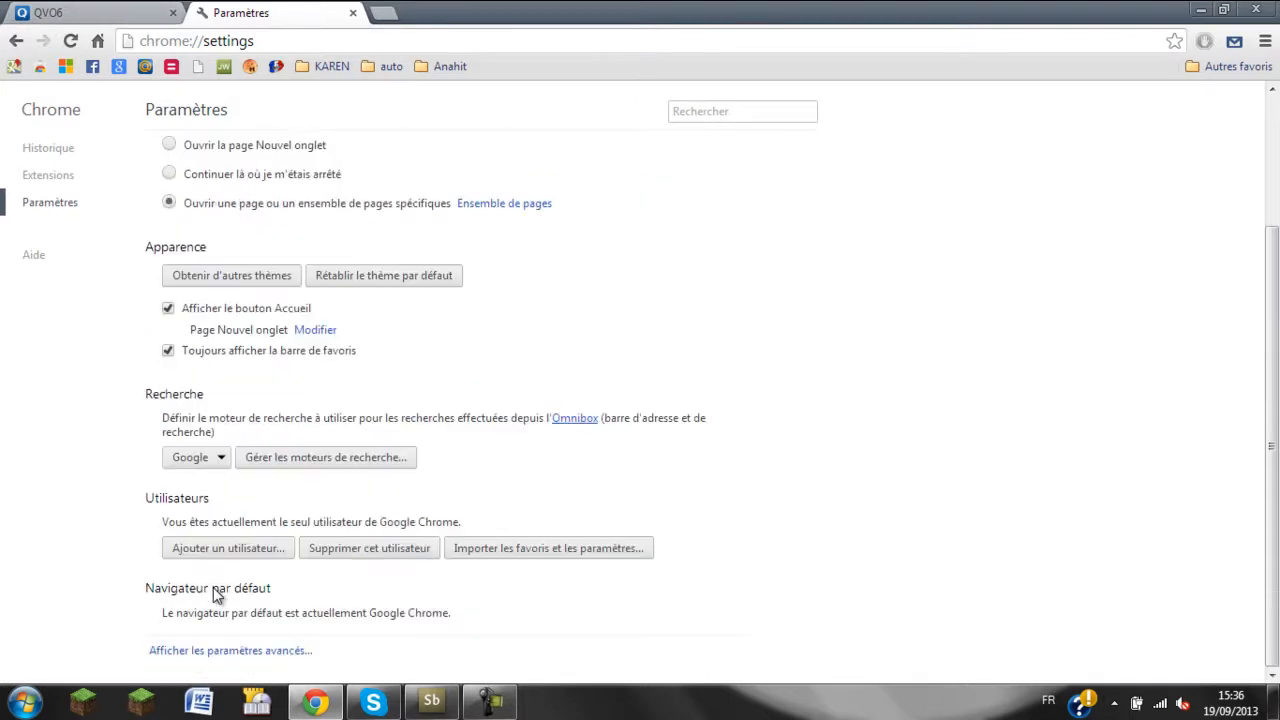
left_click(321, 465)
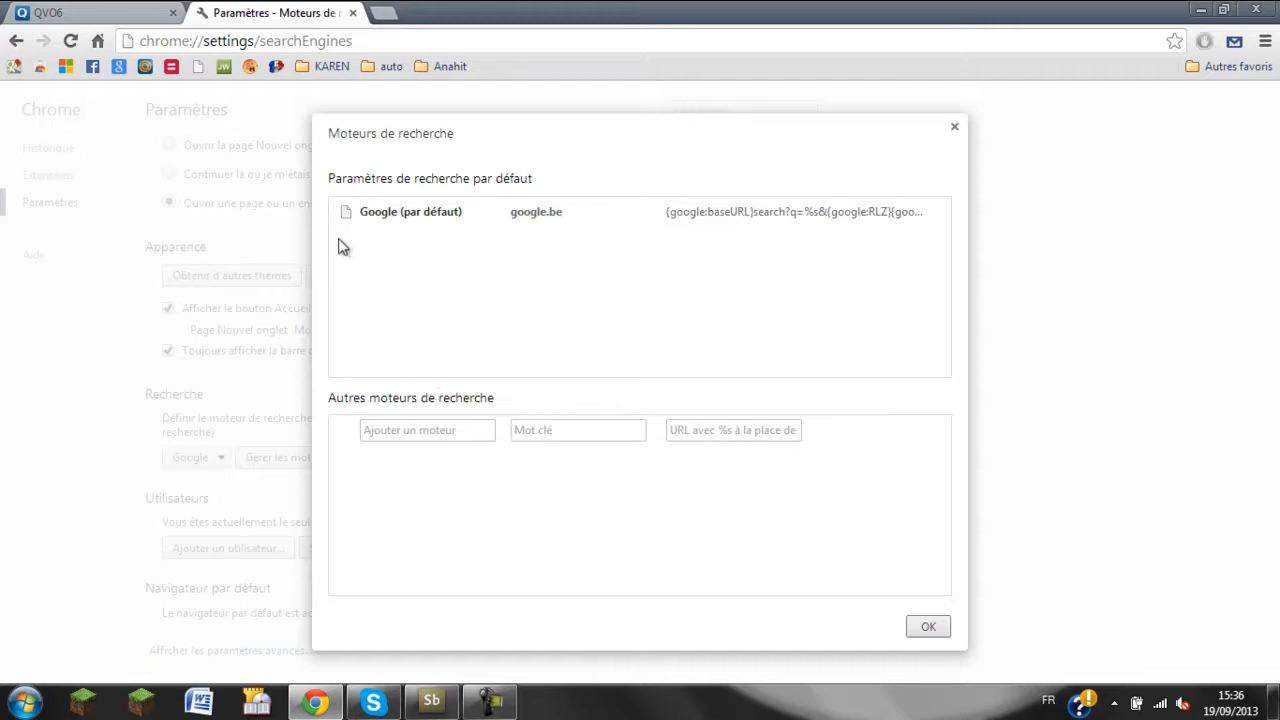
left_click(921, 627)
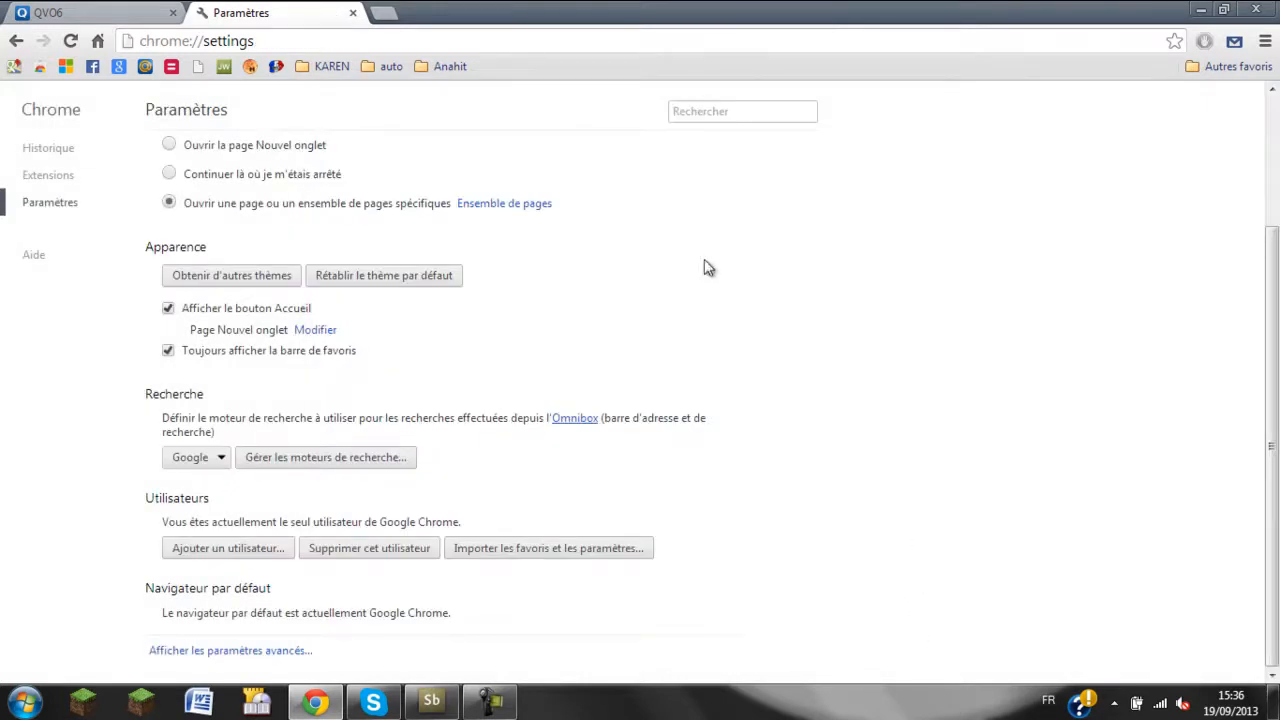
left_click(353, 14)
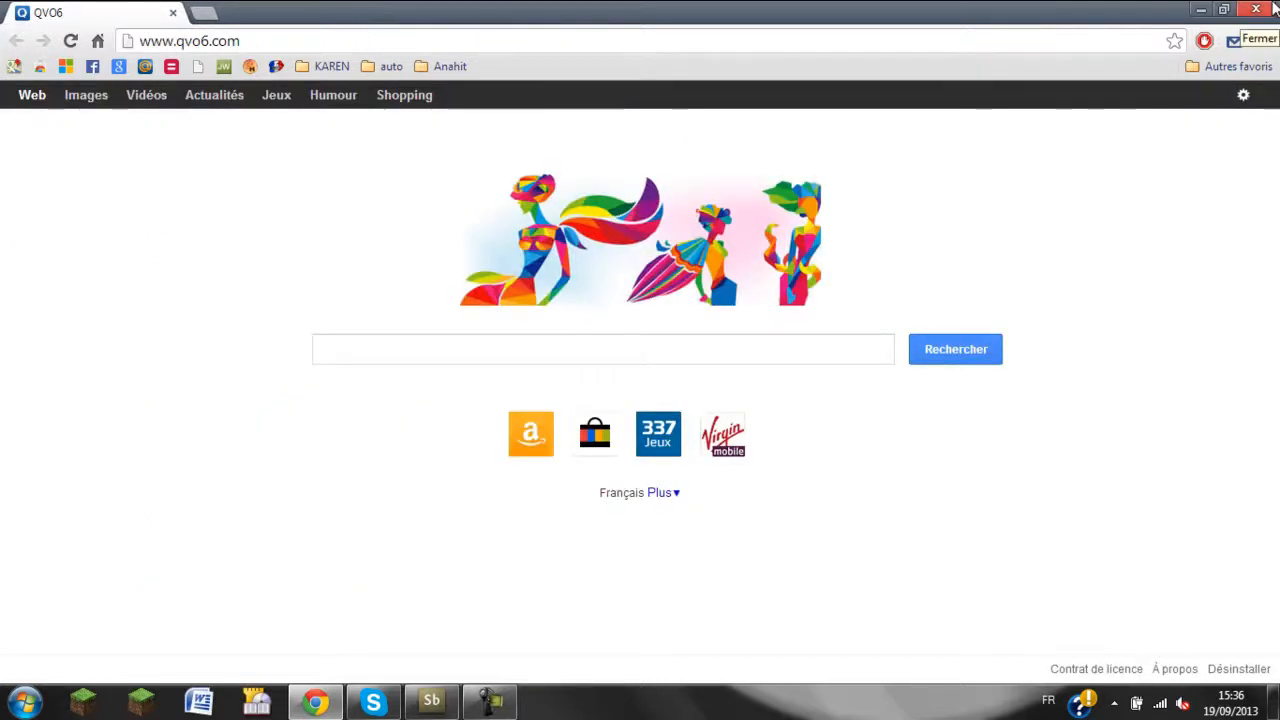
Step: Relaunch Google Chrome to check its start page again, and put the browser window away
left_click(316, 703)
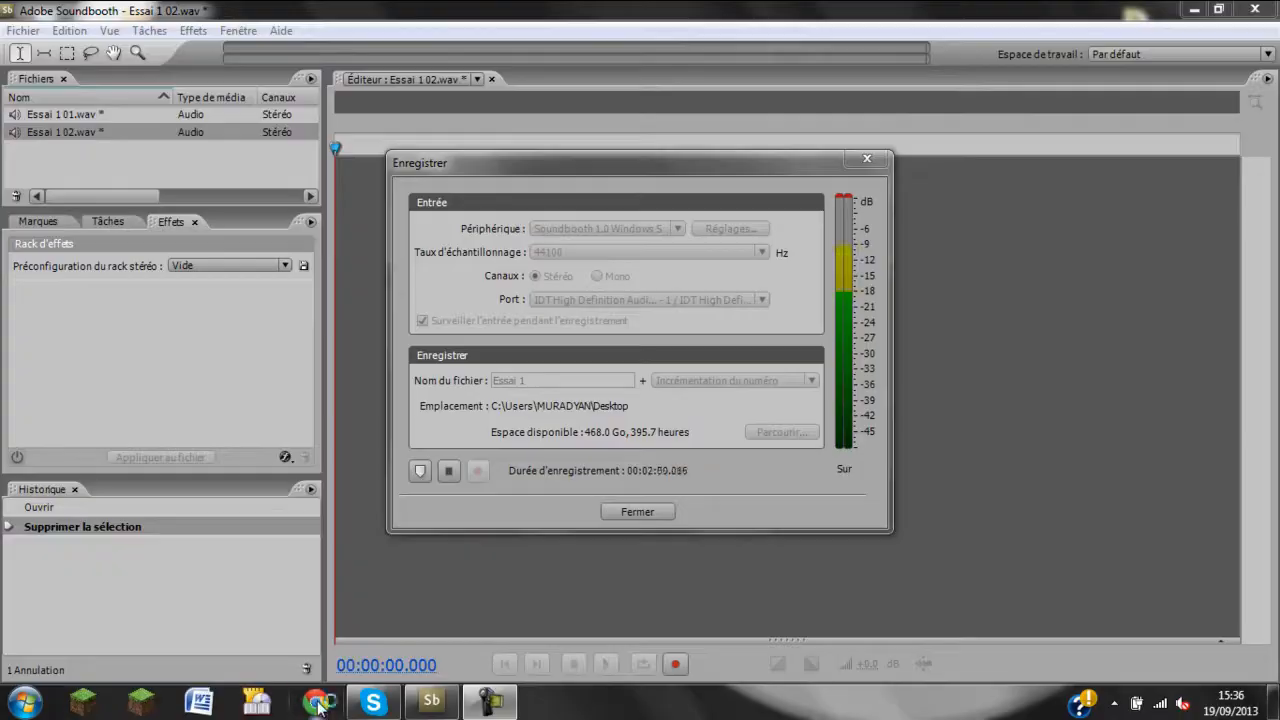
left_click(316, 703)
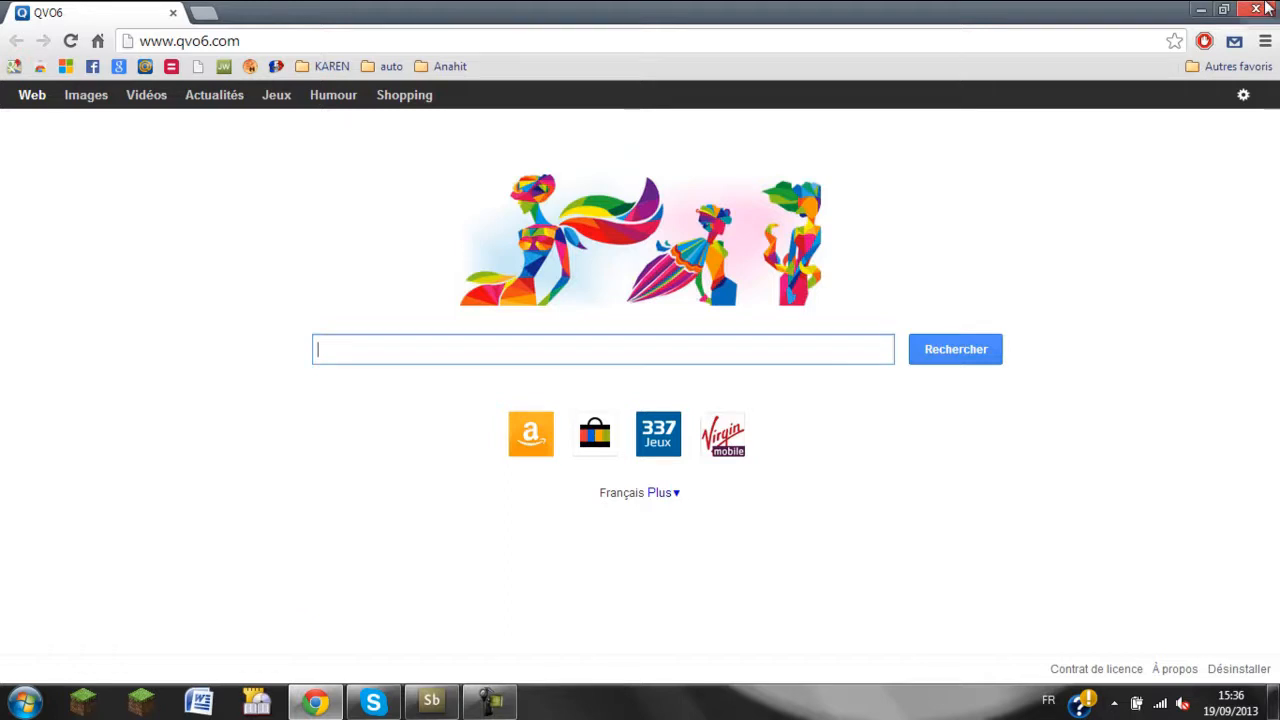
left_click(1199, 10)
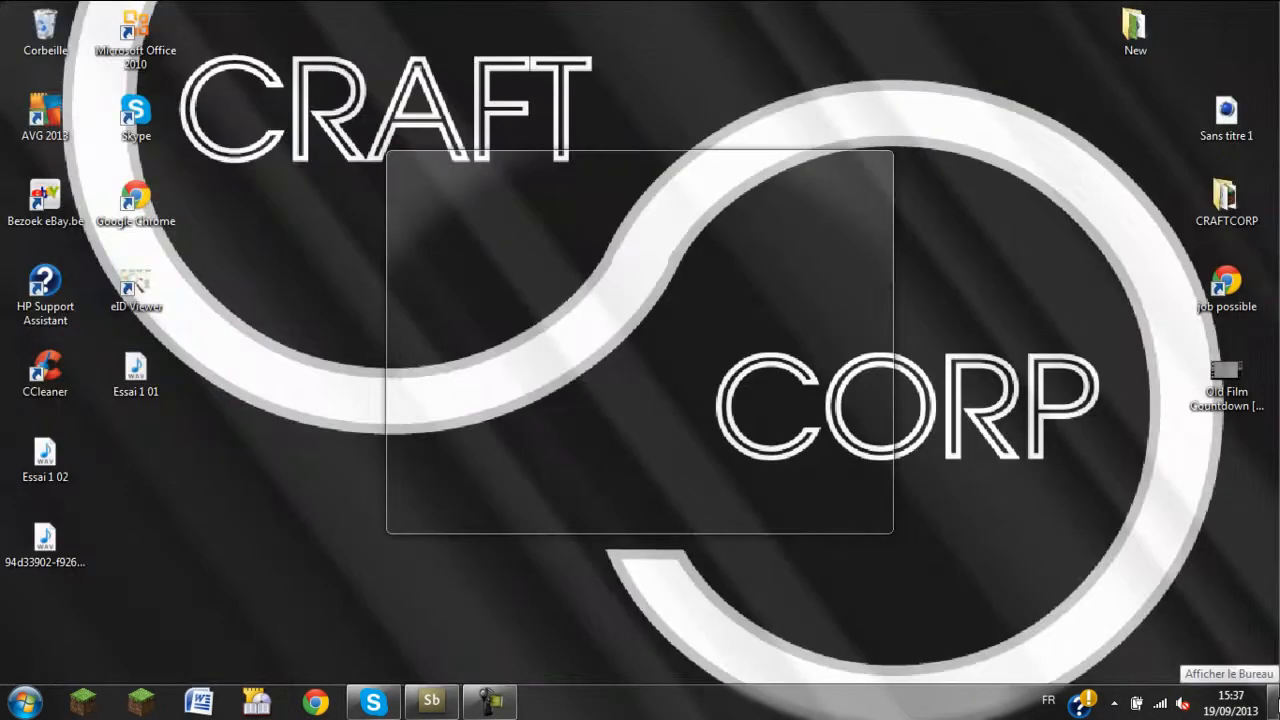
Step: Show the desktop and unpin Google Chrome from the taskbar
left_click(1274, 702)
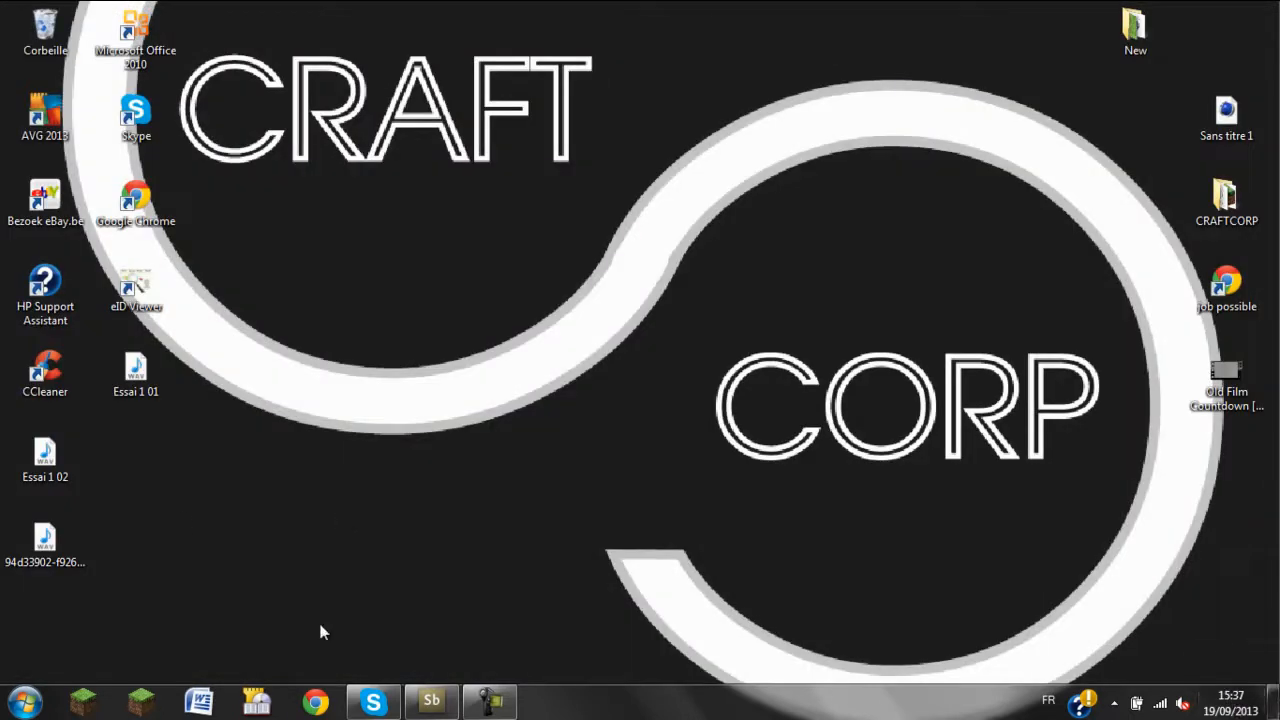
right_click(315, 703)
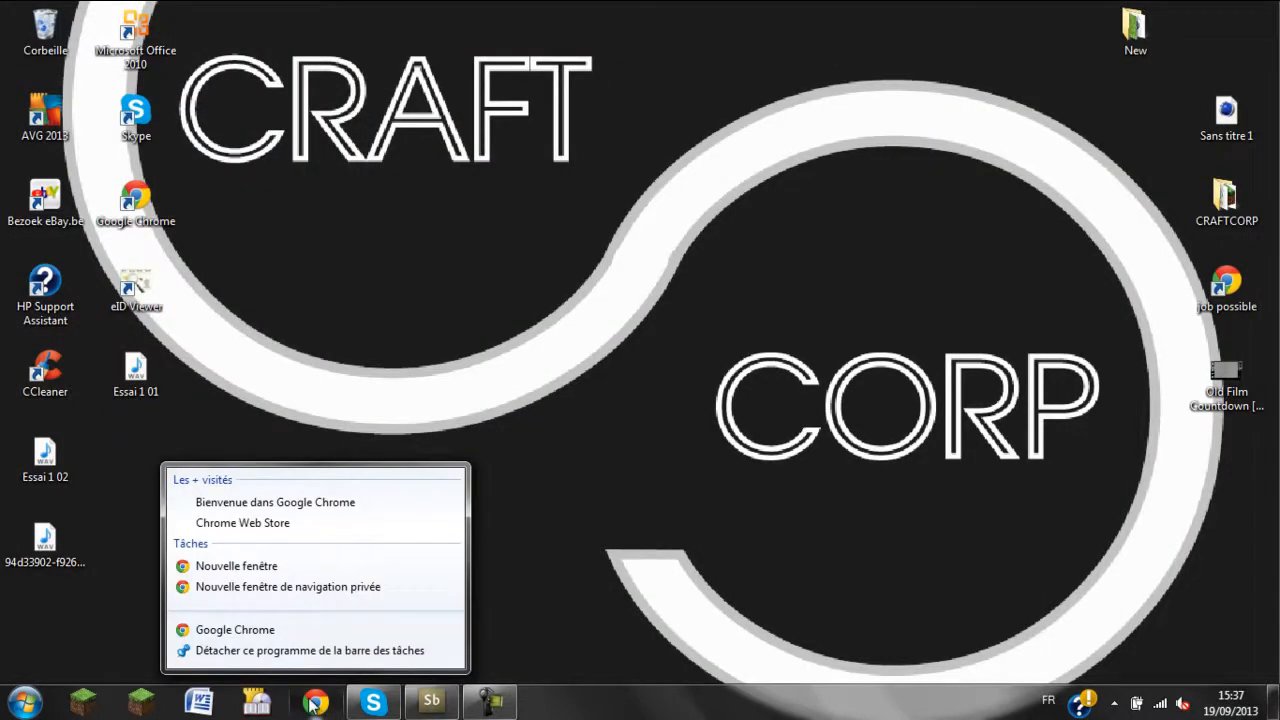
left_click(285, 649)
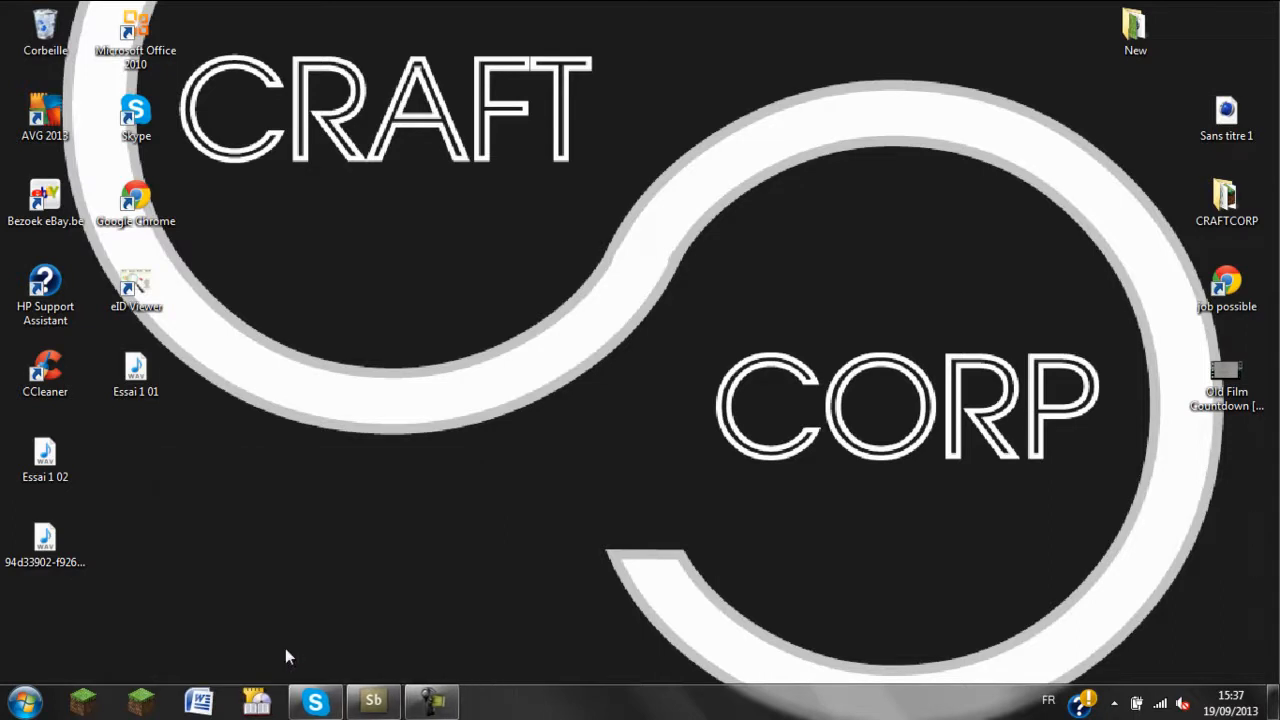
right_click(157, 196)
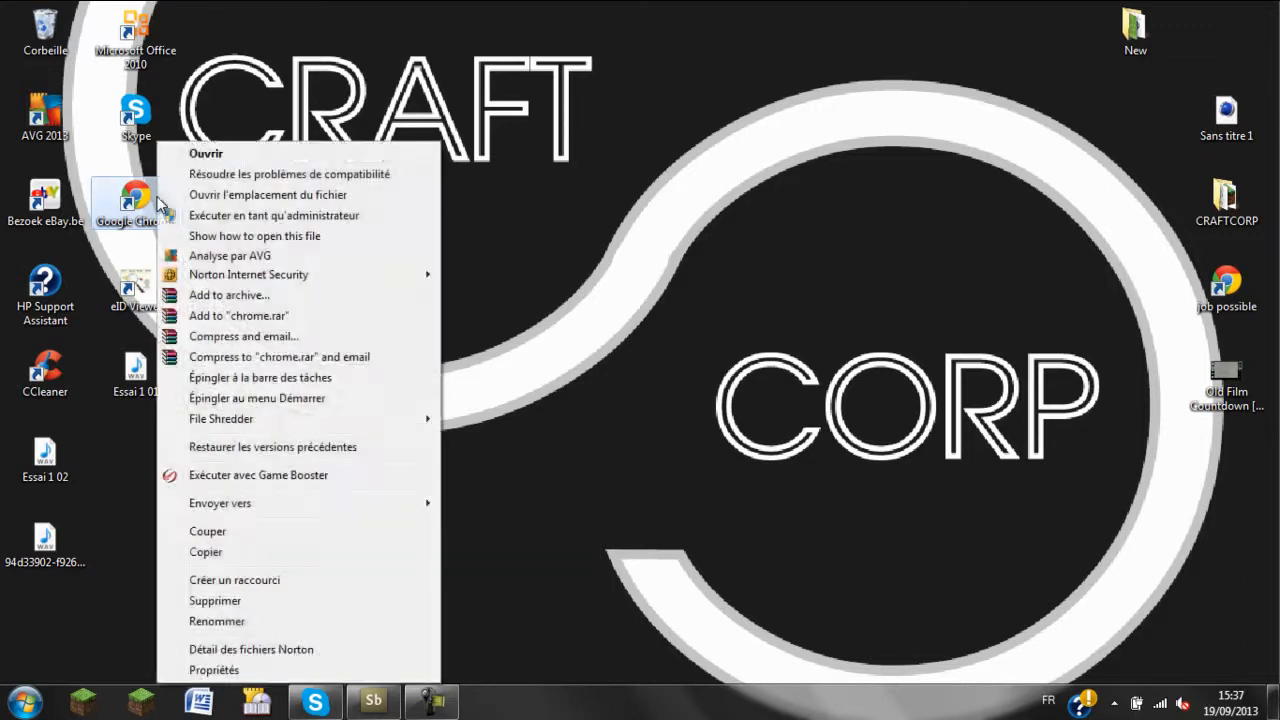
left_click(214, 670)
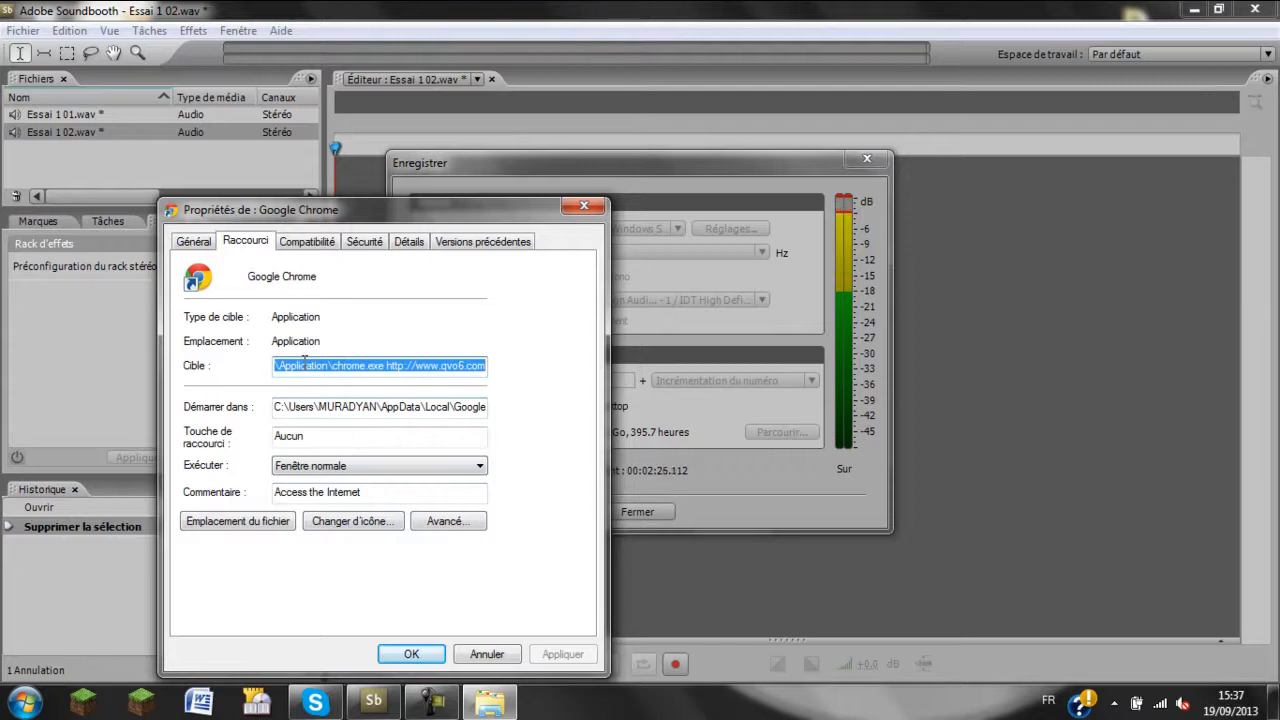
left_click(398, 368)
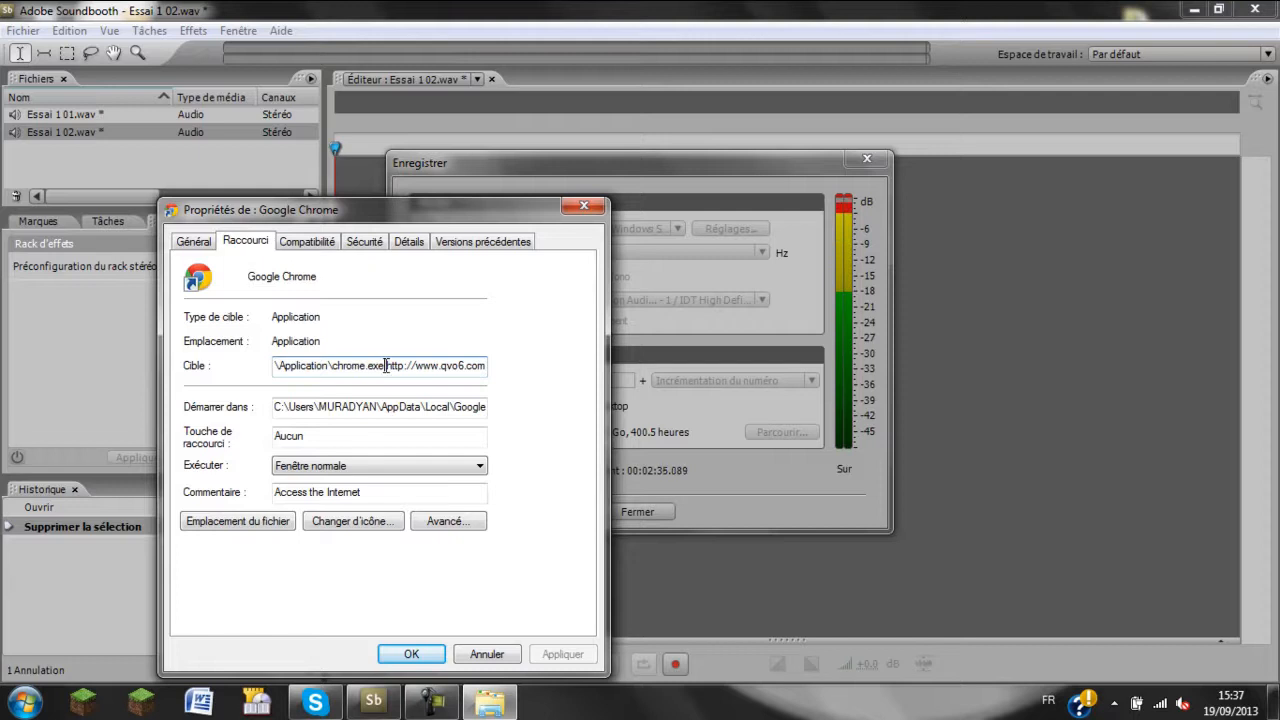
left_click_drag(385, 365, 508, 378)
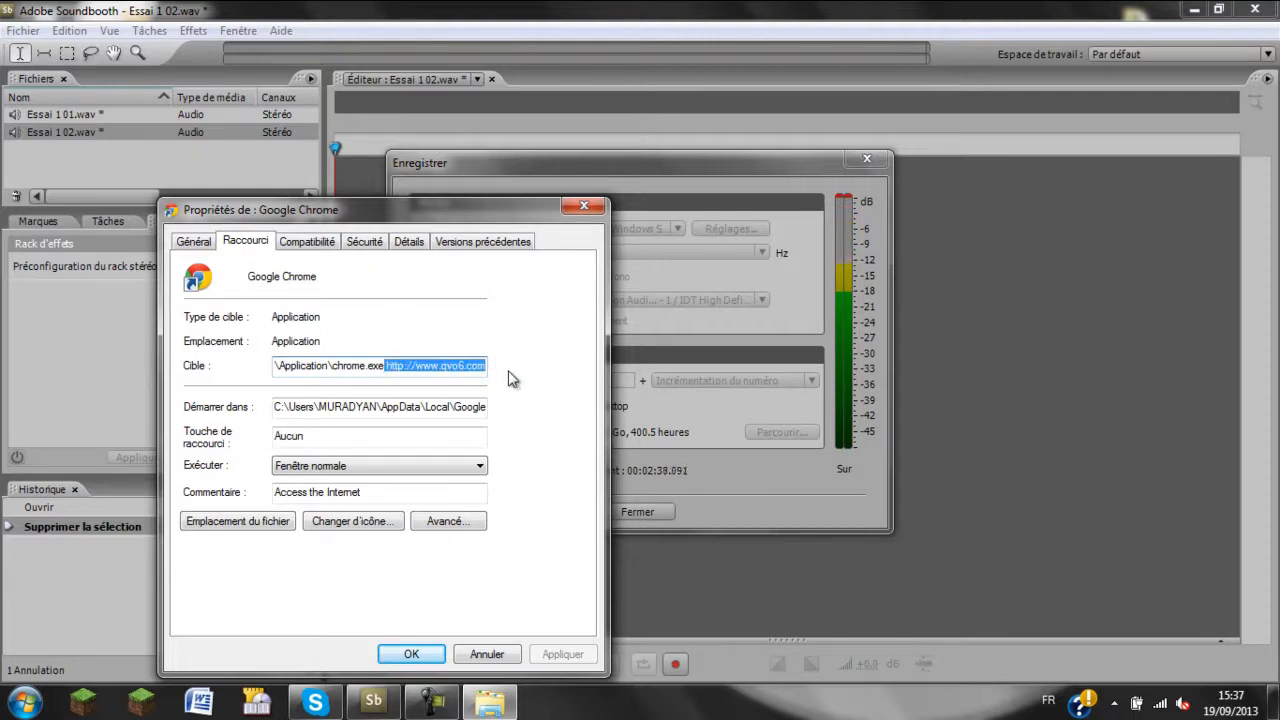
key("BackSpace")
left_click(562, 655)
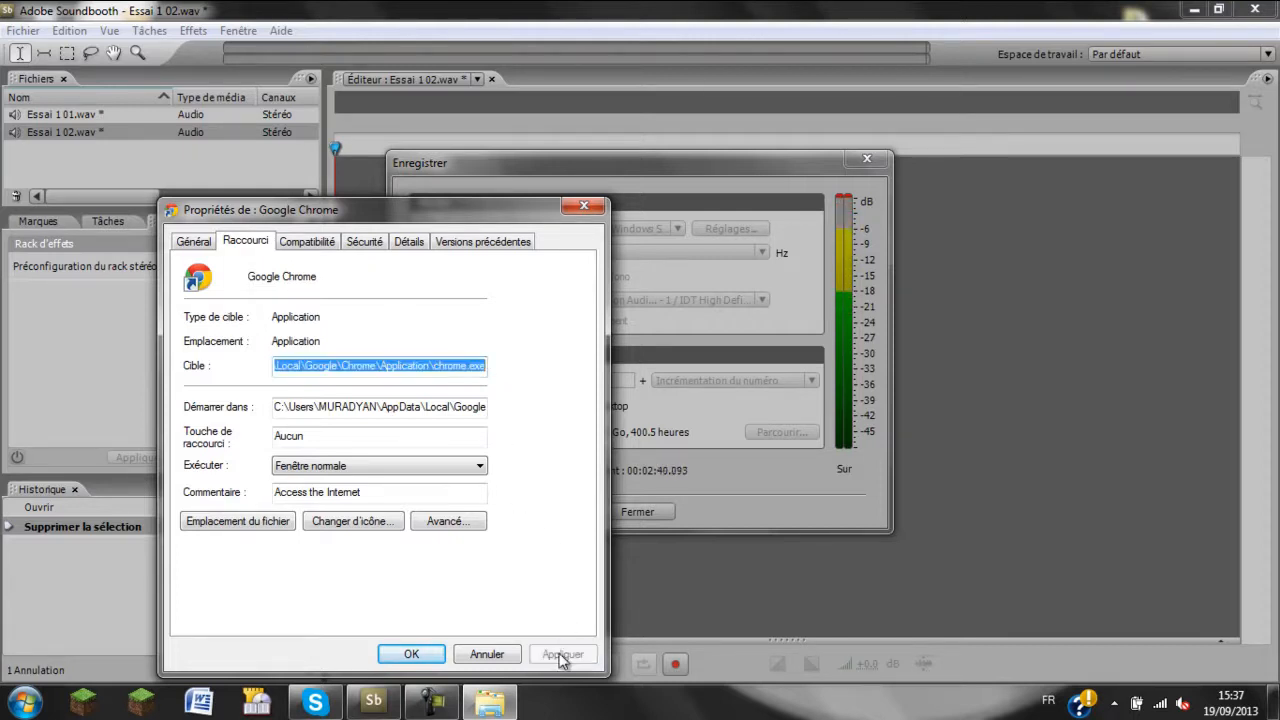
left_click(412, 654)
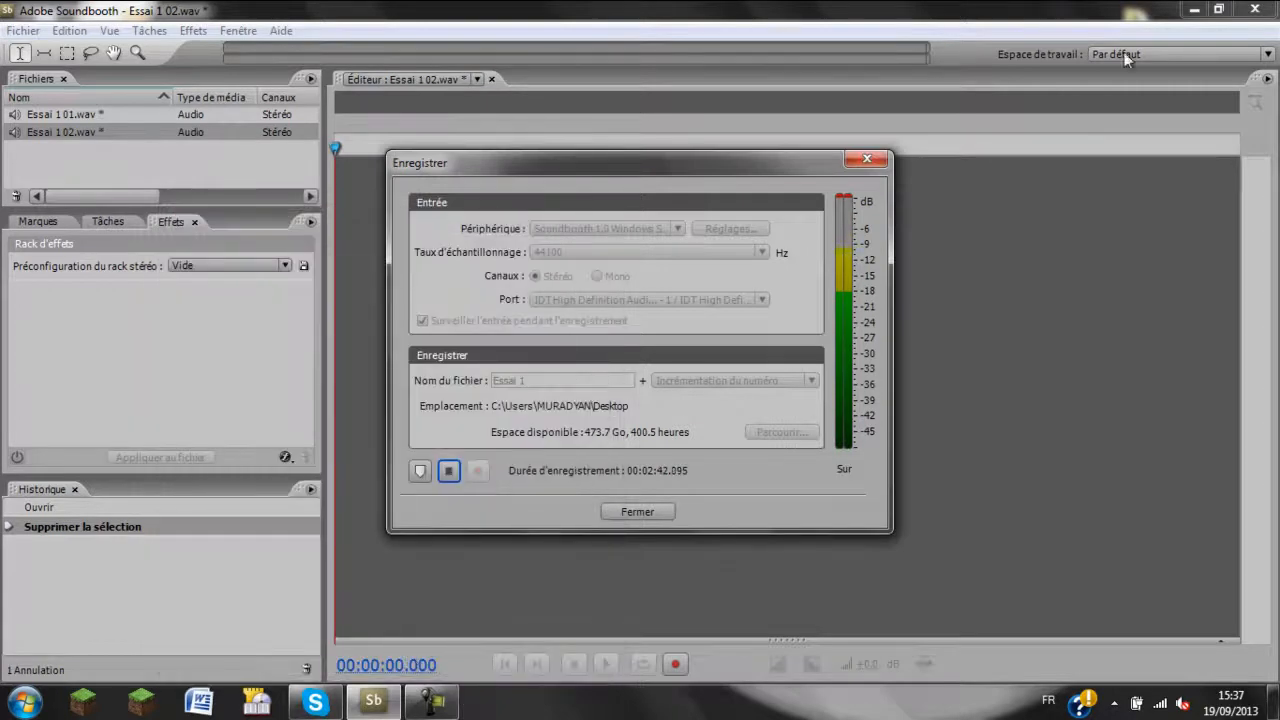
Step: Show the desktop and pin its Google Chrome shortcut to the taskbar
left_click(1274, 702)
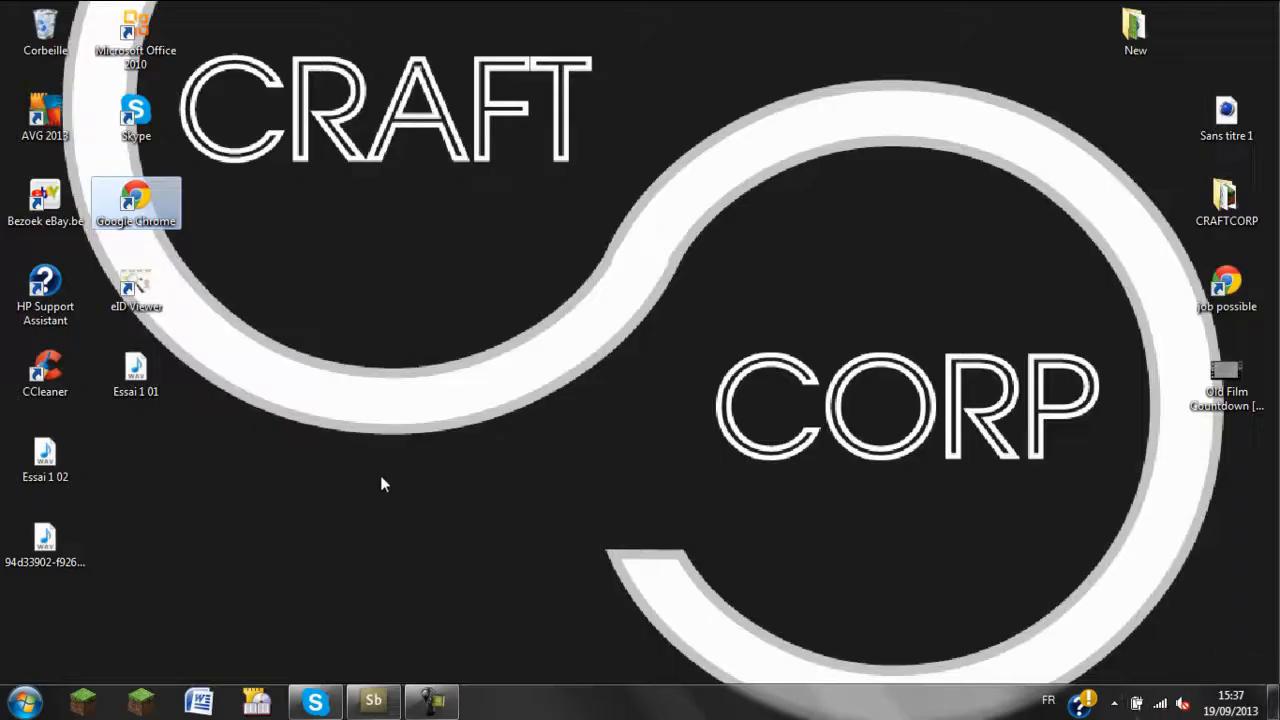
left_click_drag(155, 205, 290, 700)
left_click(1192, 10)
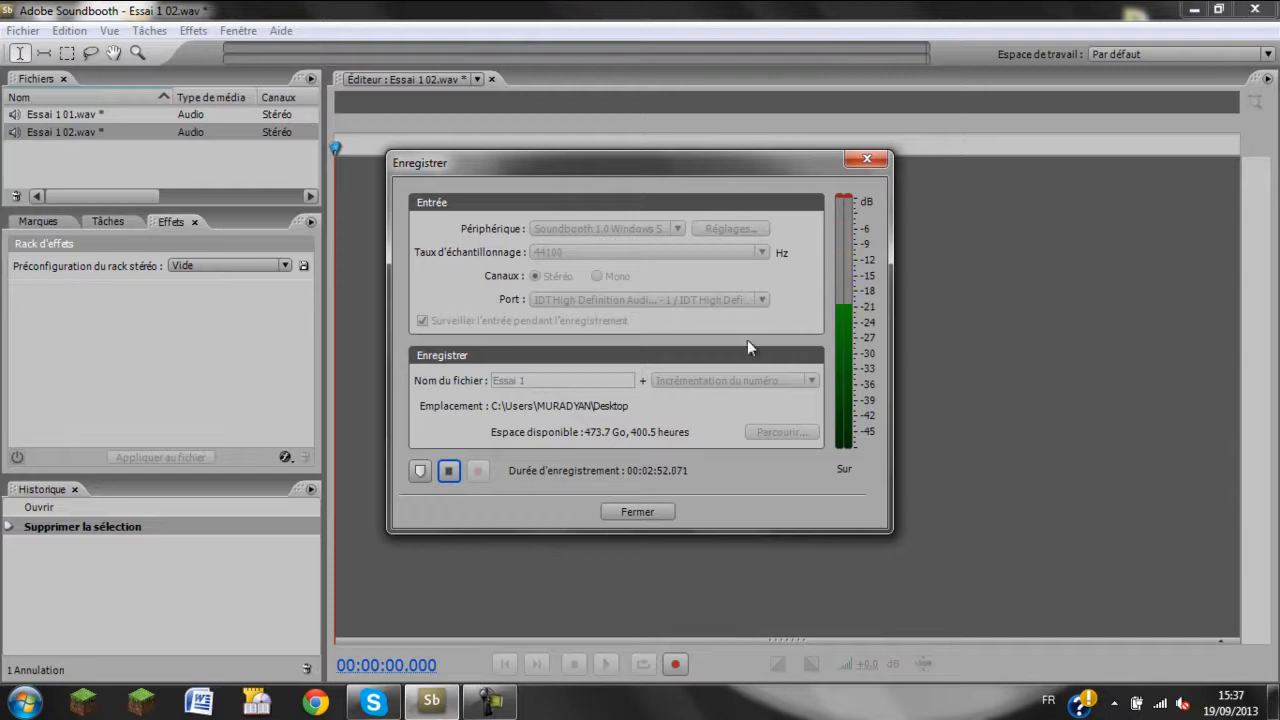
Step: Test the start page by launching Chrome from the desktop shortcut and from the taskbar, closing the browser each time
left_click(1275, 703)
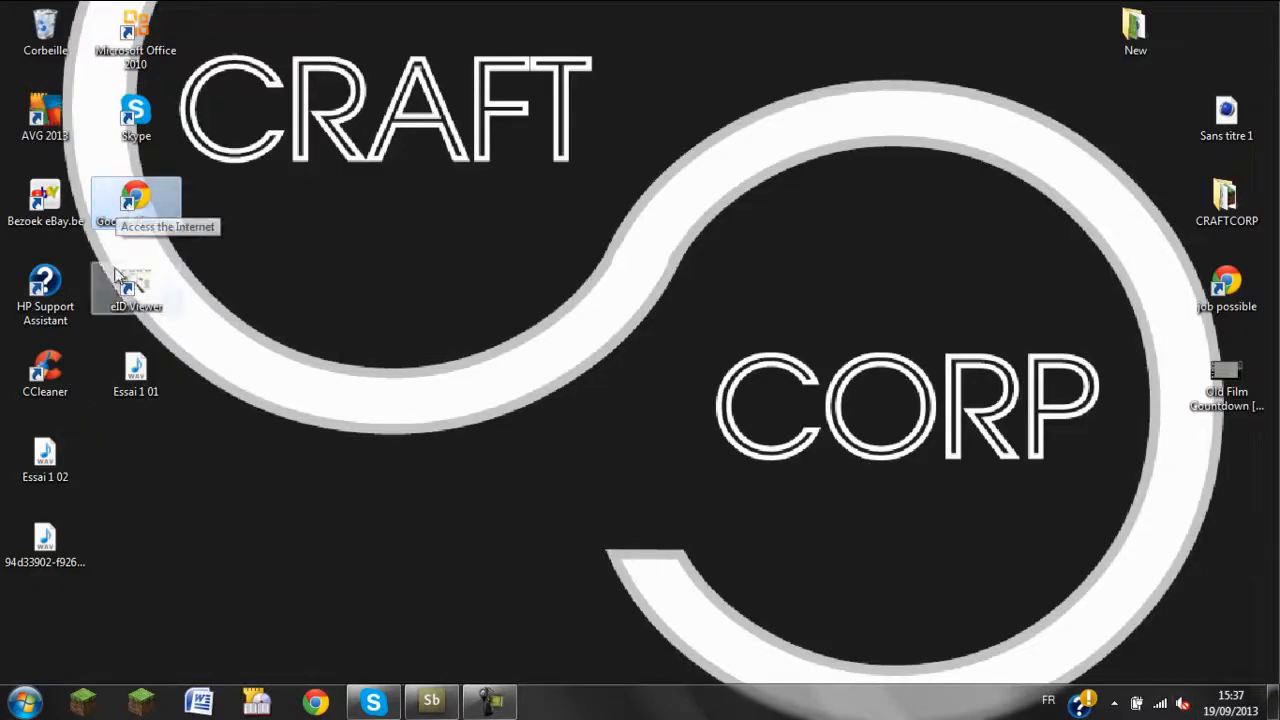
double_click(157, 201)
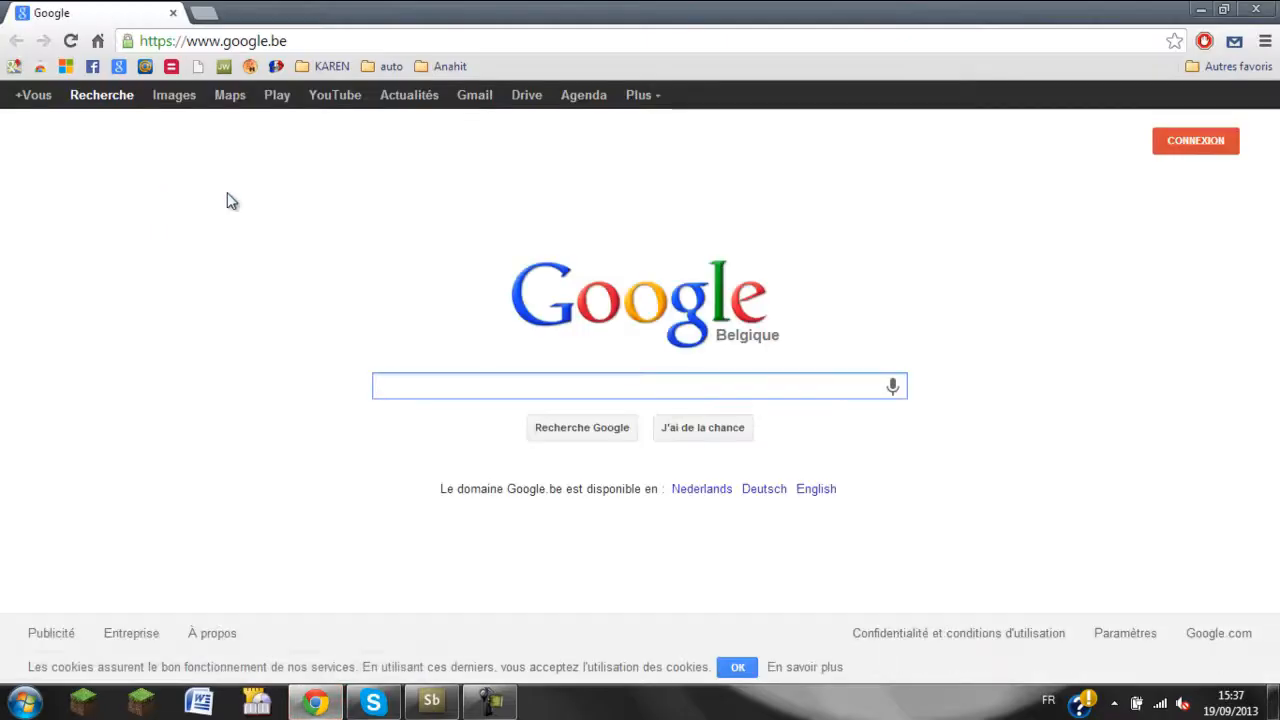
left_click(1257, 8)
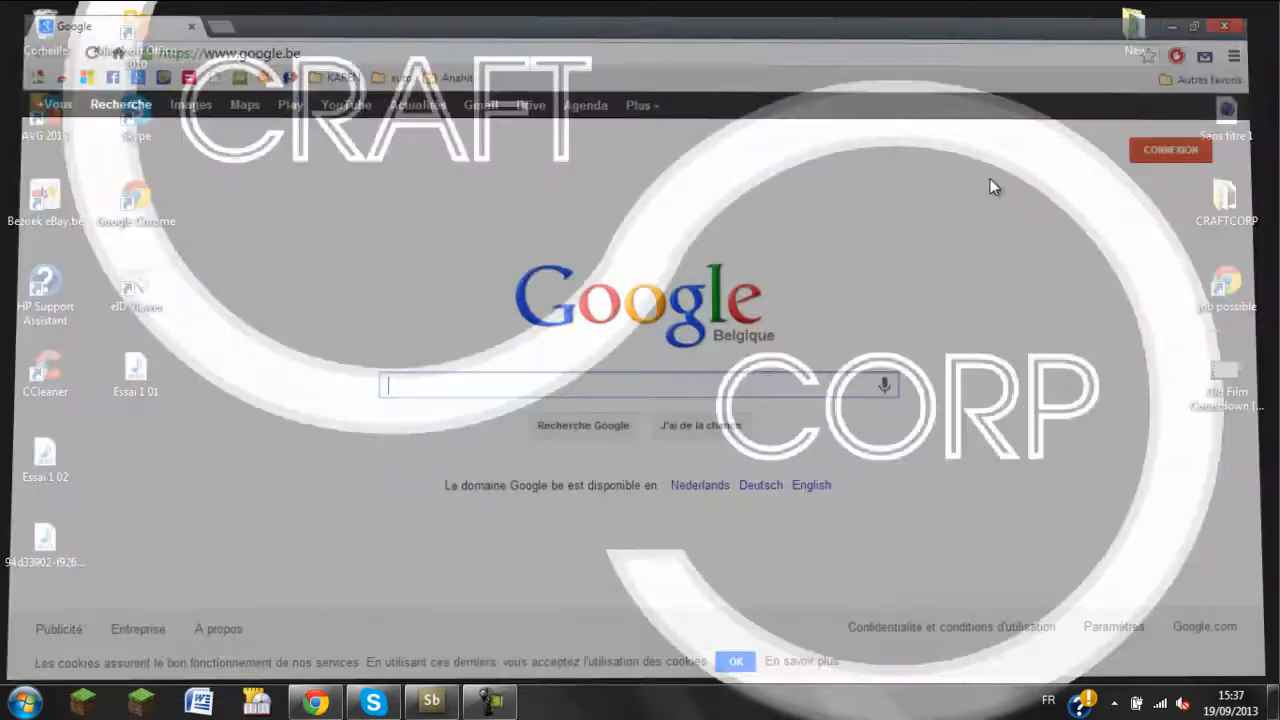
left_click(318, 703)
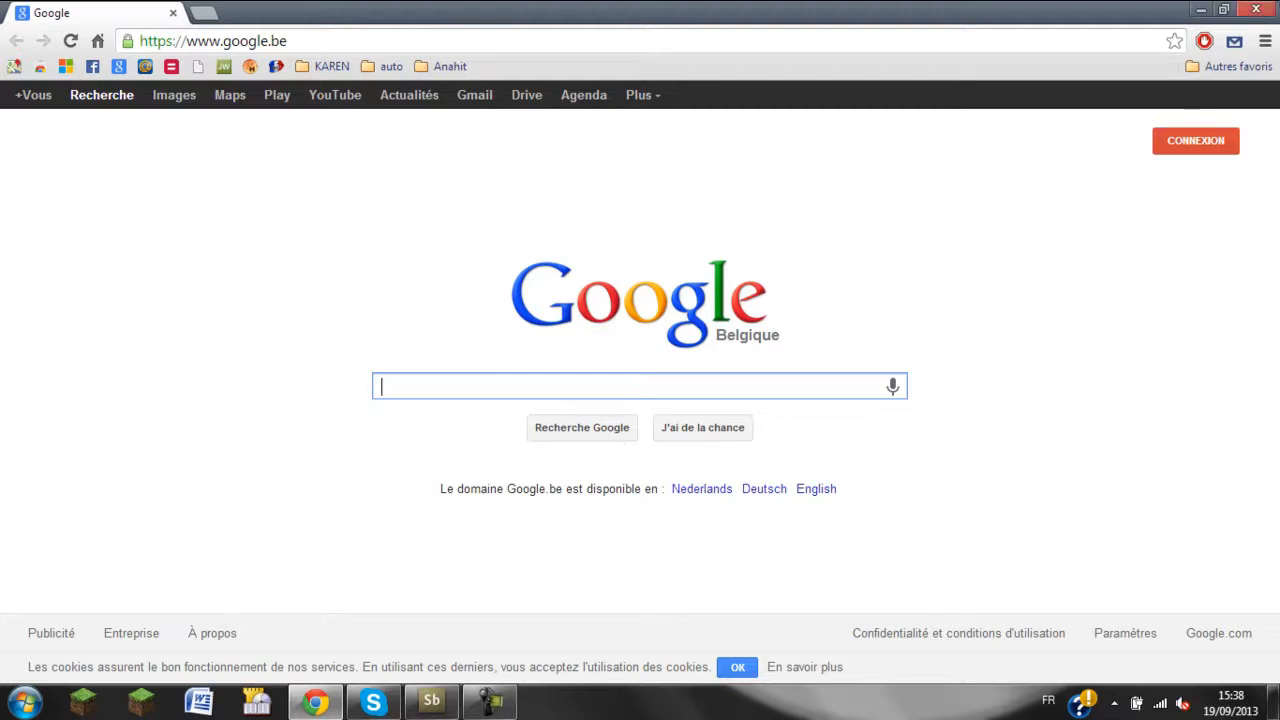
left_click(1256, 9)
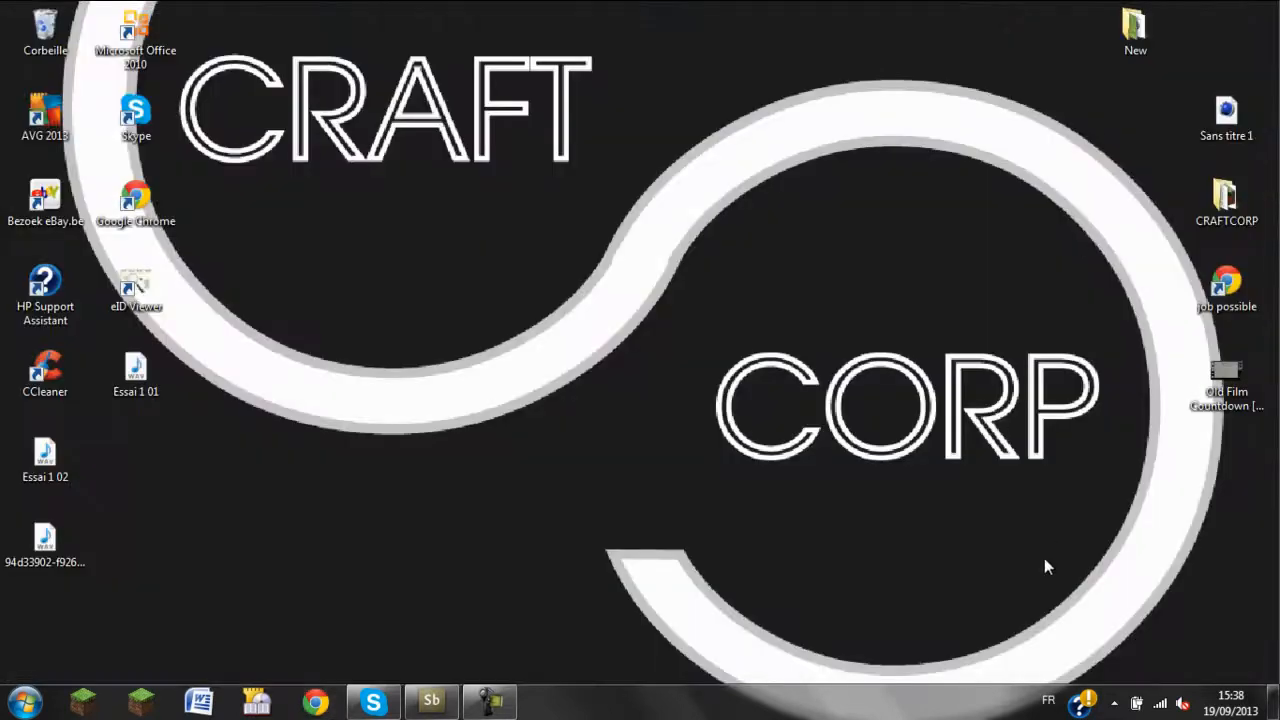